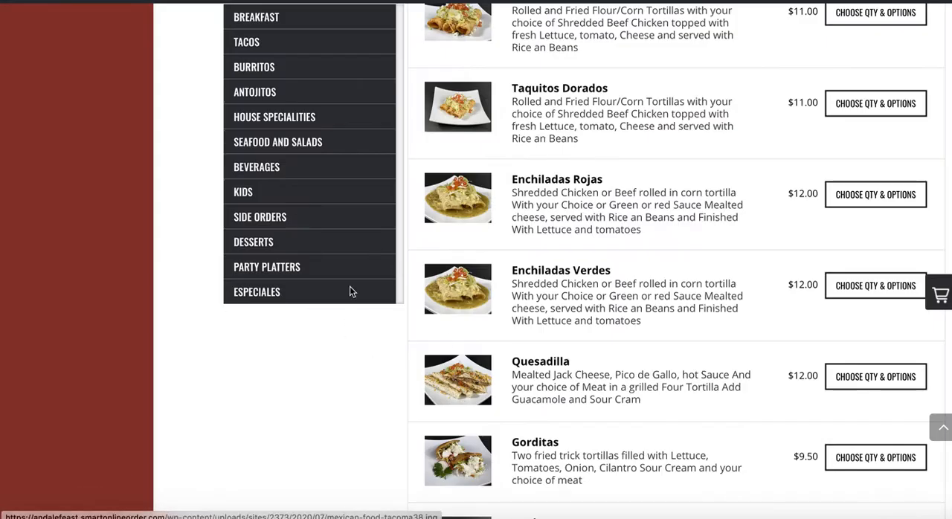
Step: Switch to the Clover dashboard in Firefox and check the list of restaurant locations above the inventory categories
scroll(363, 340, up, 1)
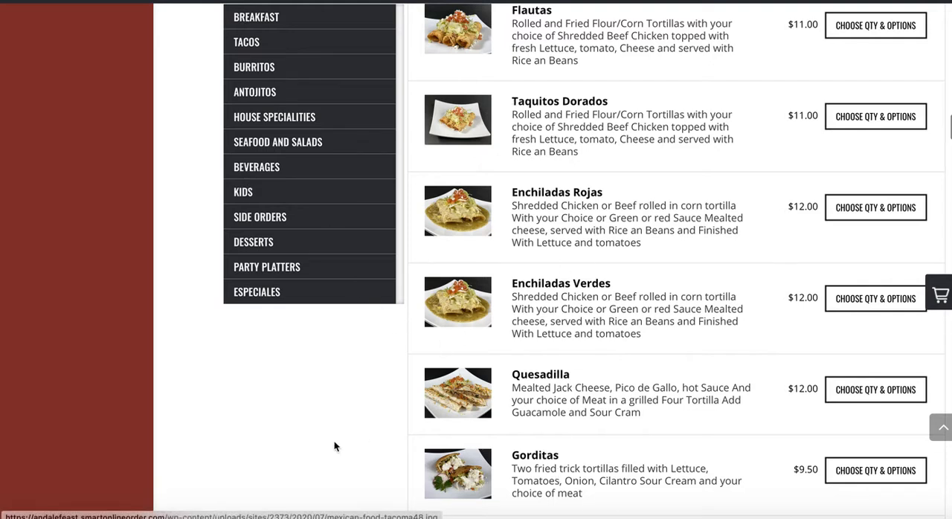
click(337, 512)
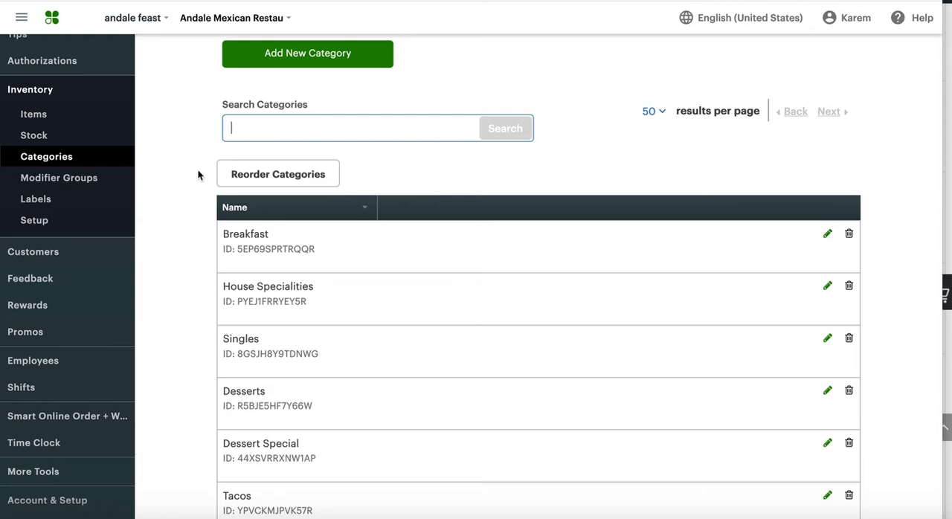
click(293, 17)
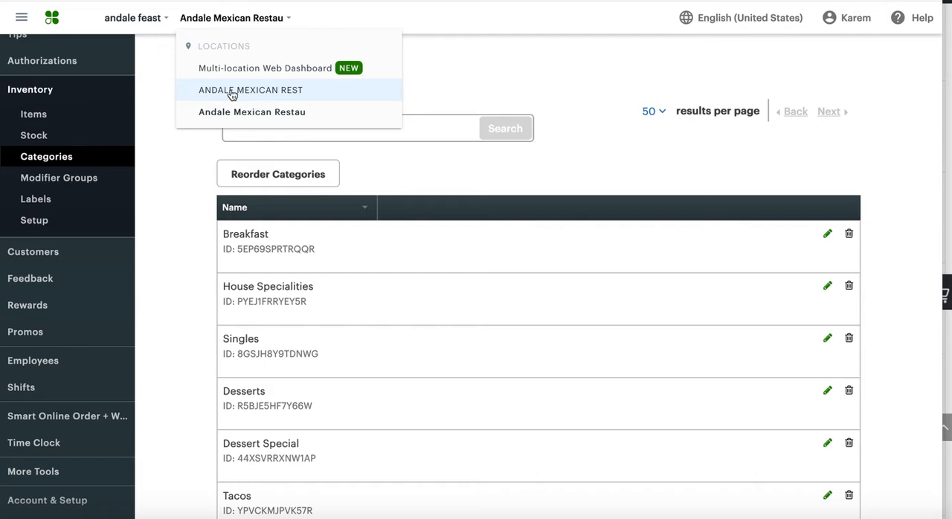
click(185, 190)
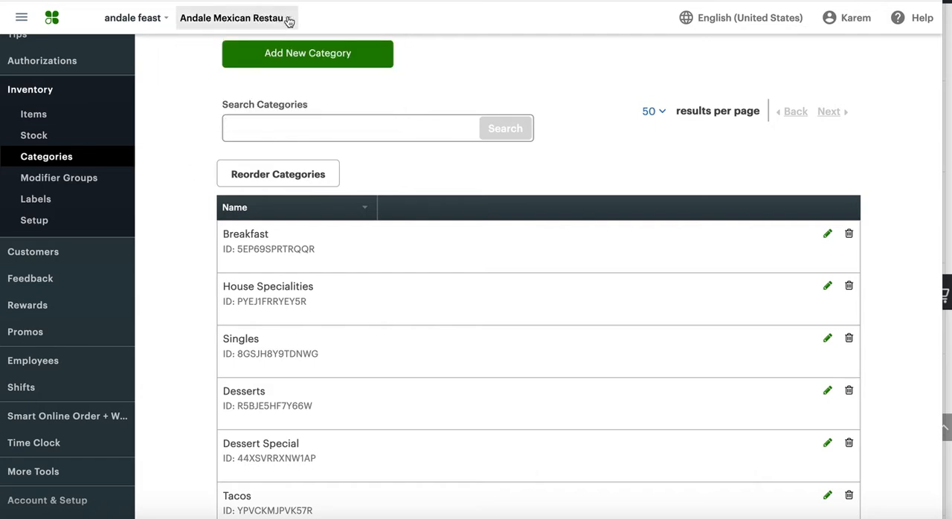
scroll(191, 236, down, 1)
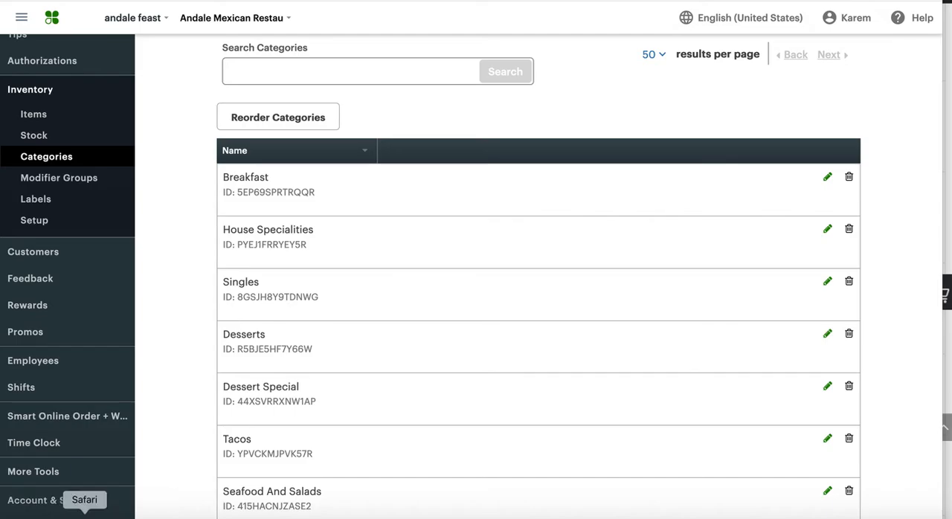
Step: Compare the online ordering menu in Safari with the inventory category list in Clover in Firefox
click(83, 516)
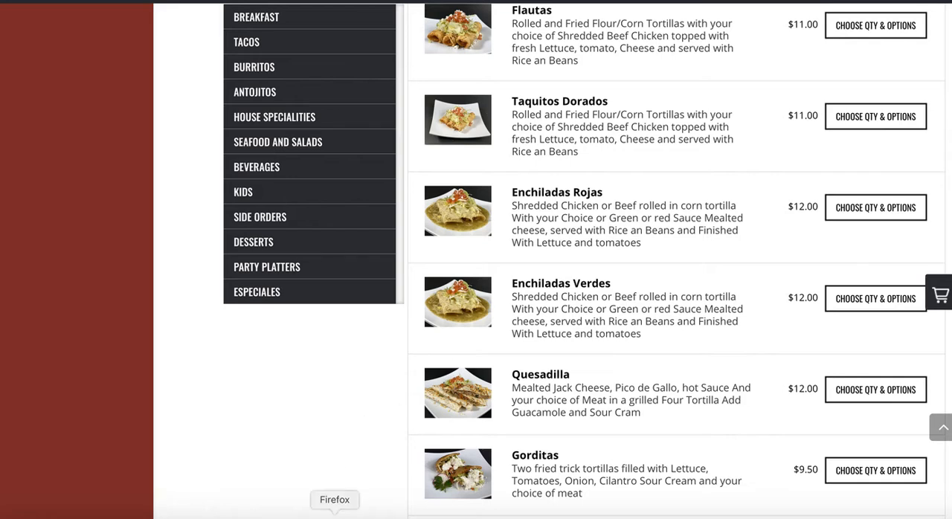
click(335, 516)
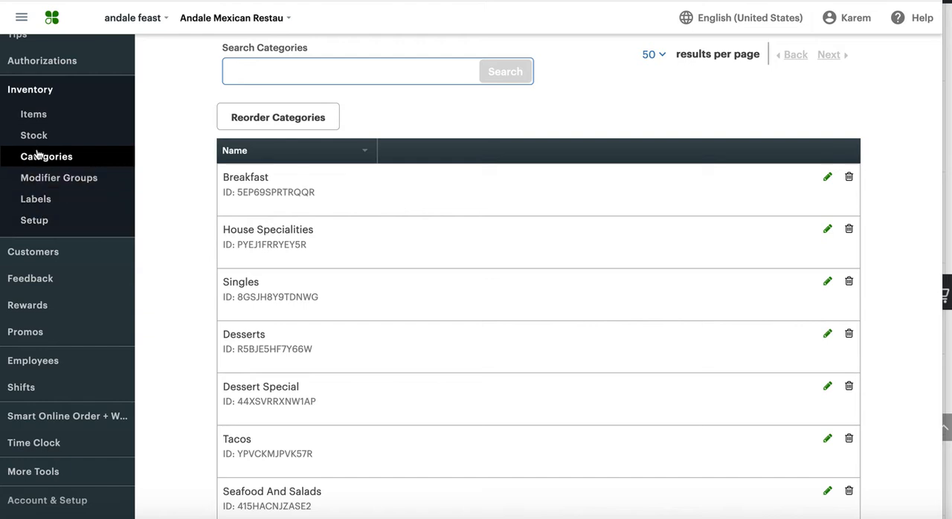
scroll(201, 336, down, 3)
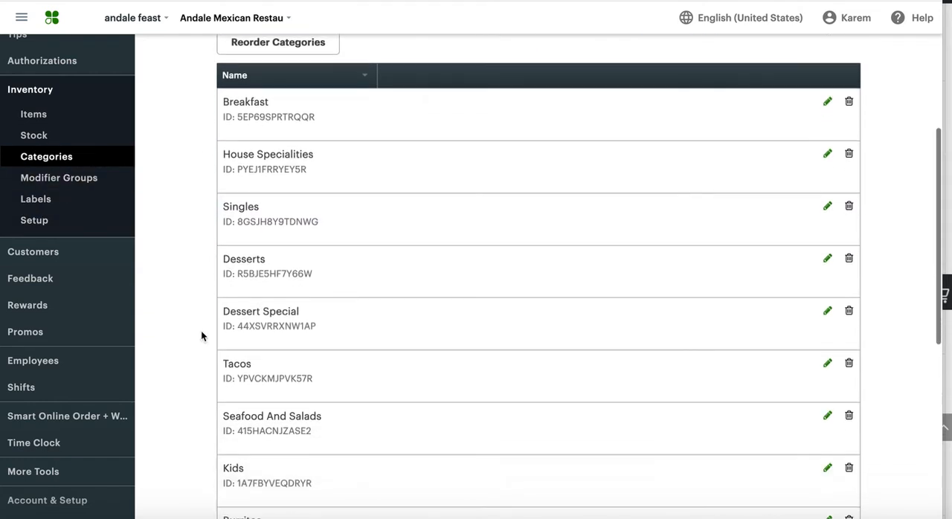
scroll(201, 330, down, 2)
scroll(201, 325, up, 5)
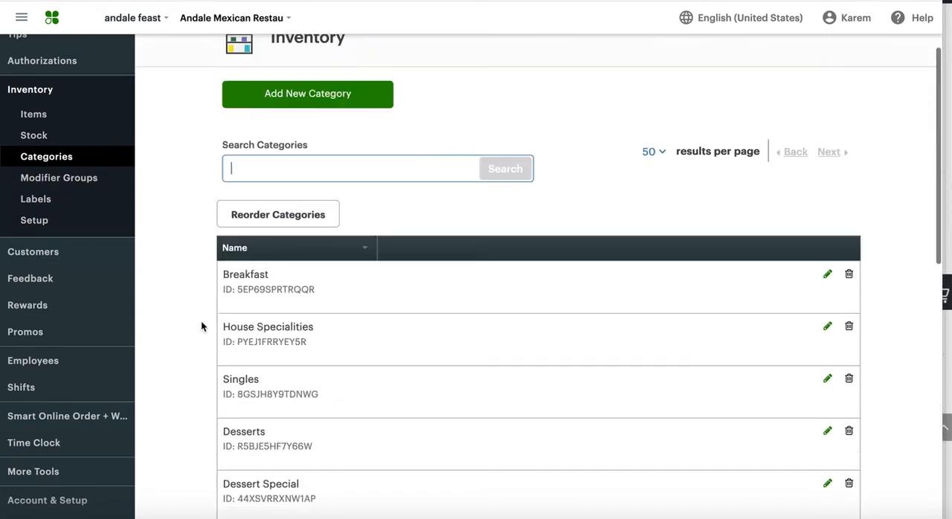
Step: Search the inventory categories for "antojitos"
click(247, 192)
text(antohitos)
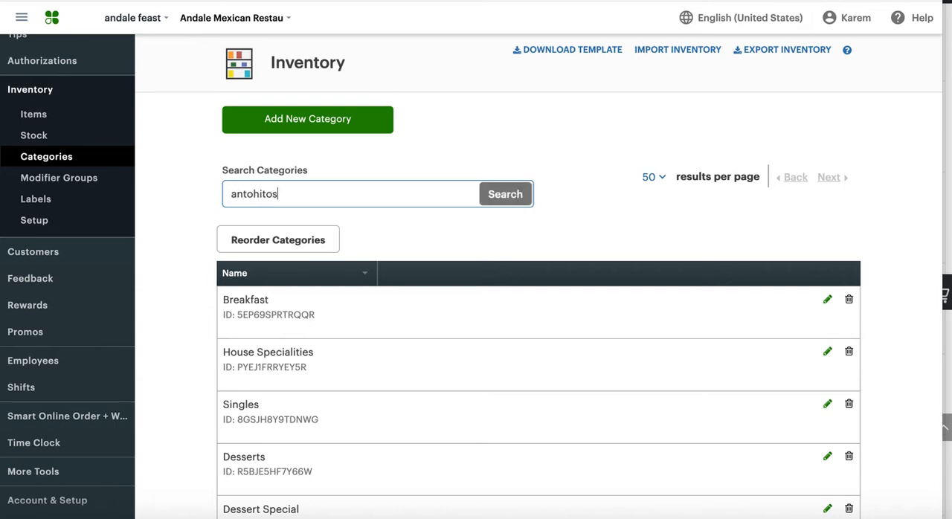
key(Return)
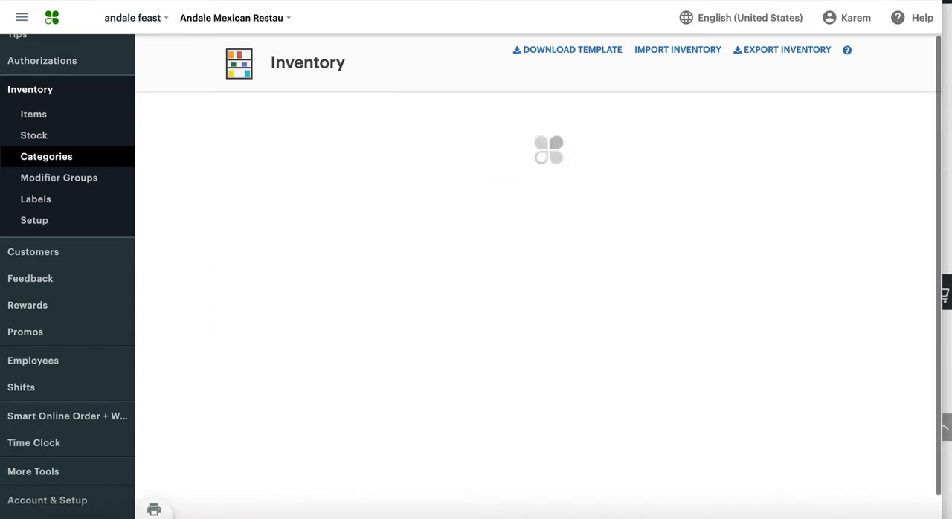
drag(296, 195, 201, 180)
text(antojitos)
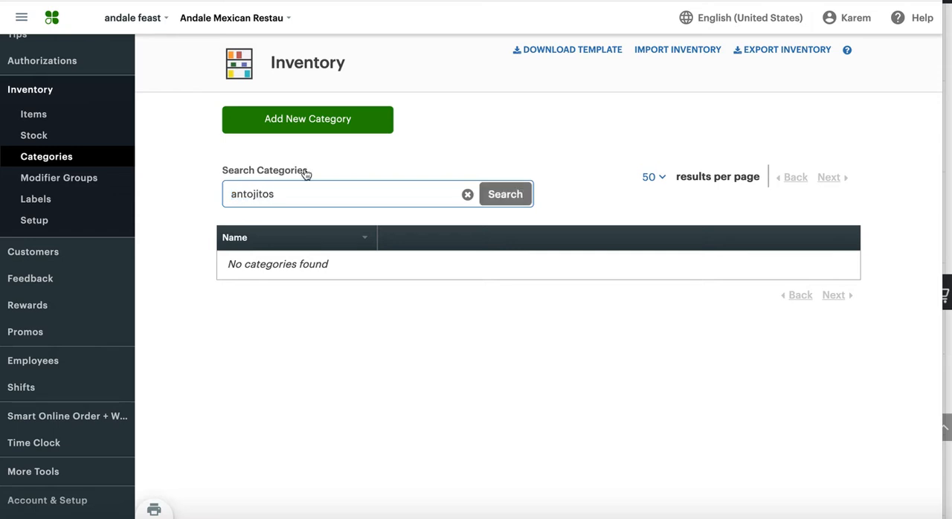
click(506, 194)
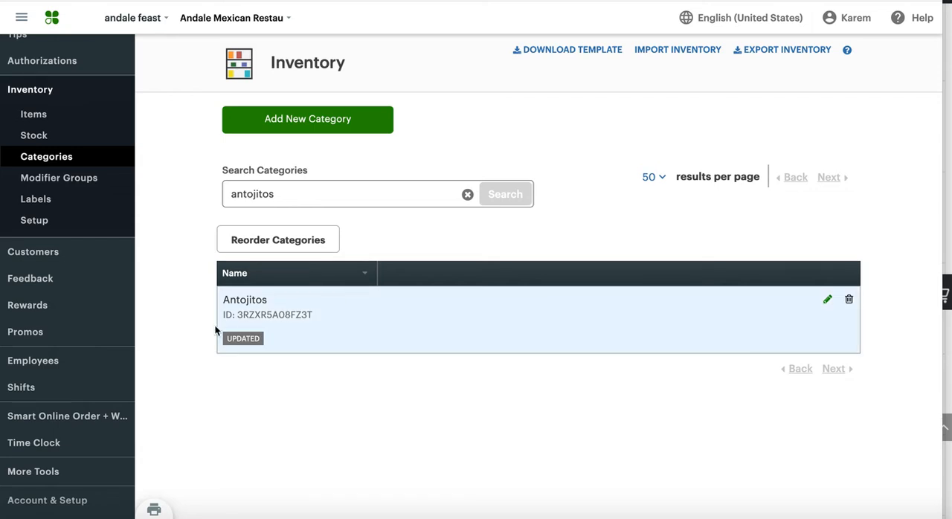
Step: Open the Antojitos category for editing and review the items assigned to it
drag(223, 301, 279, 304)
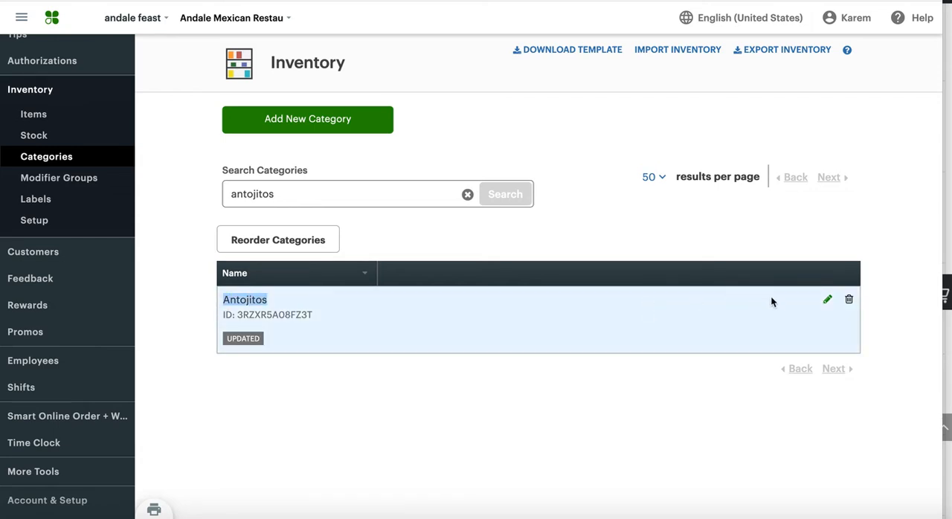
click(827, 300)
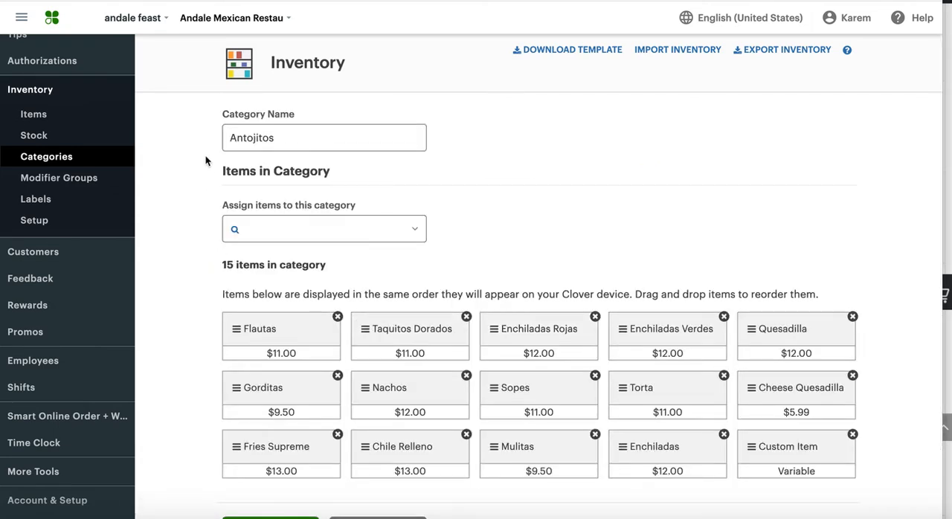
scroll(199, 344, down, 1)
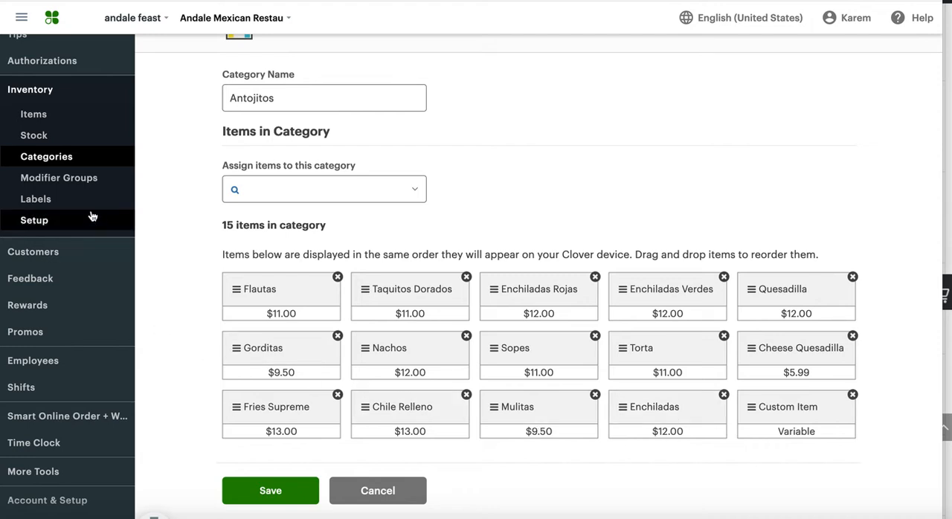
Step: Search the inventory items for "enchilada" and open the Enchiladas item of the Antojitos category to examine its name and settings
click(74, 116)
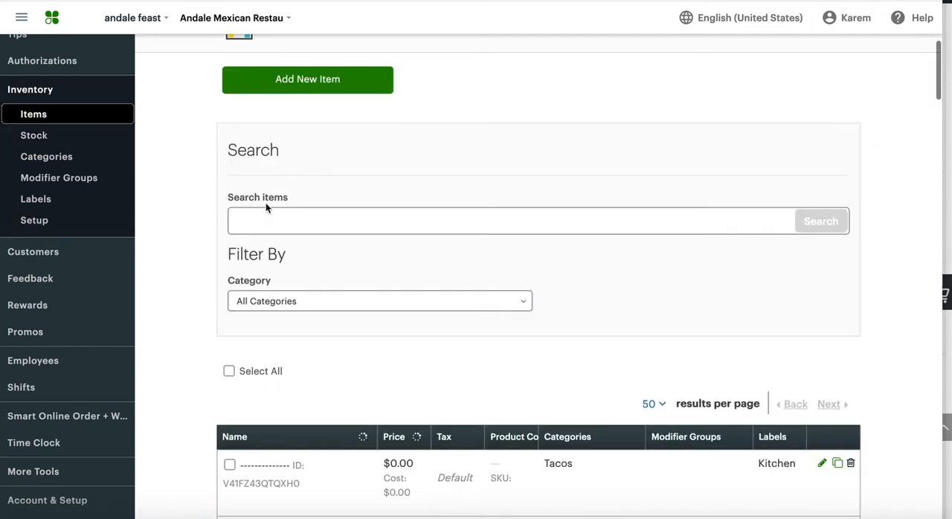
click(299, 217)
text(enchilada)
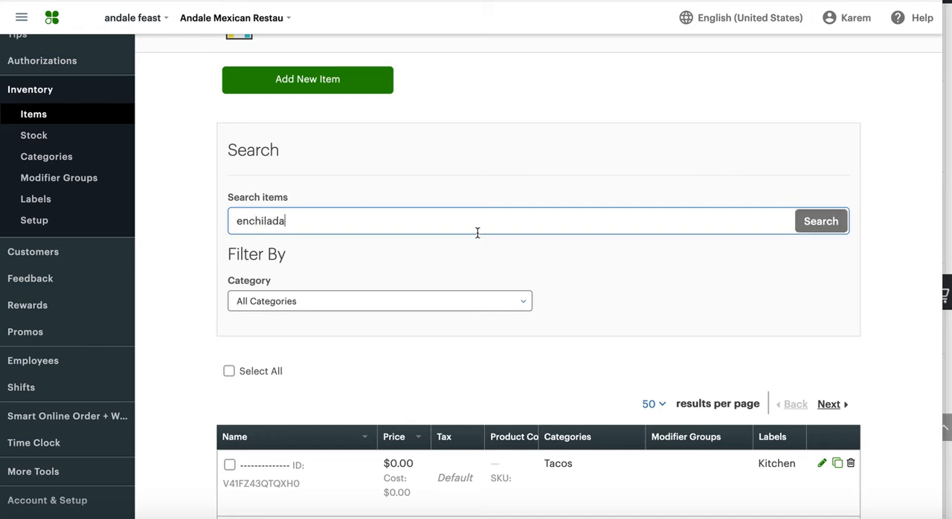
click(821, 221)
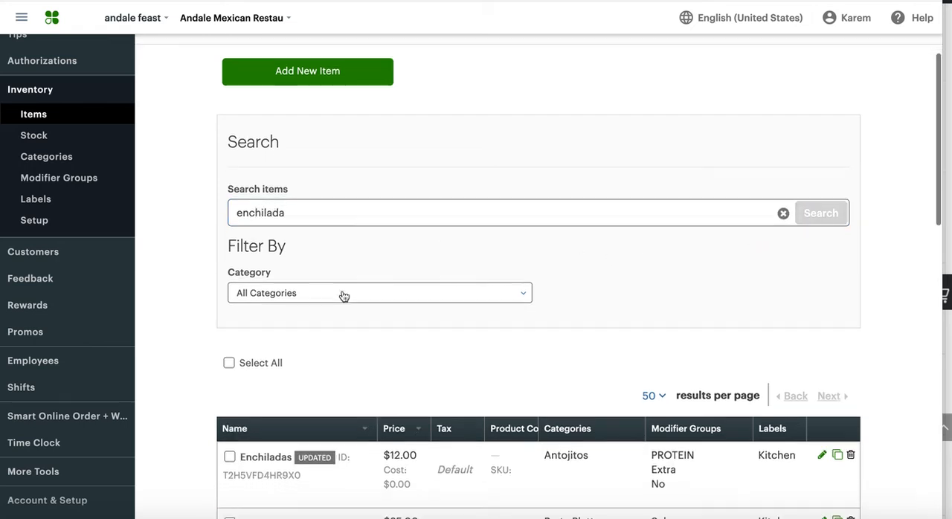
scroll(320, 305, down, 2)
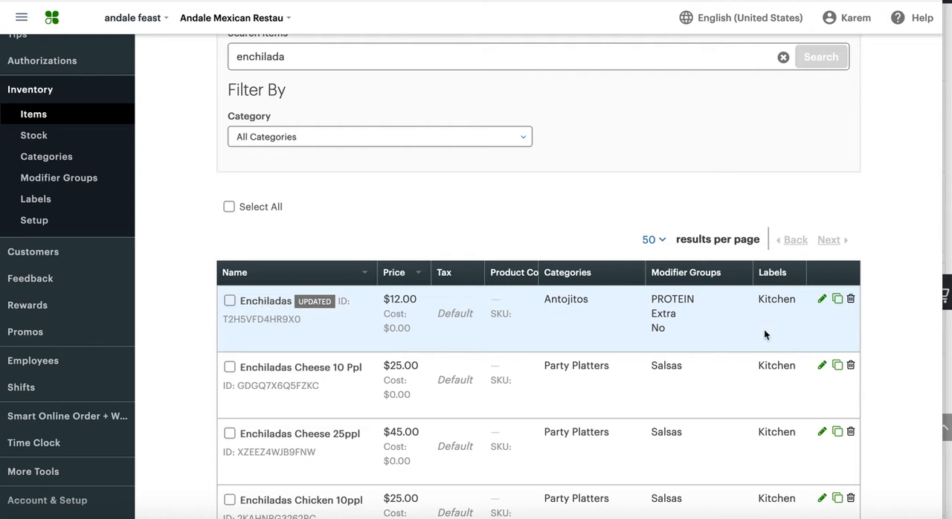
click(822, 300)
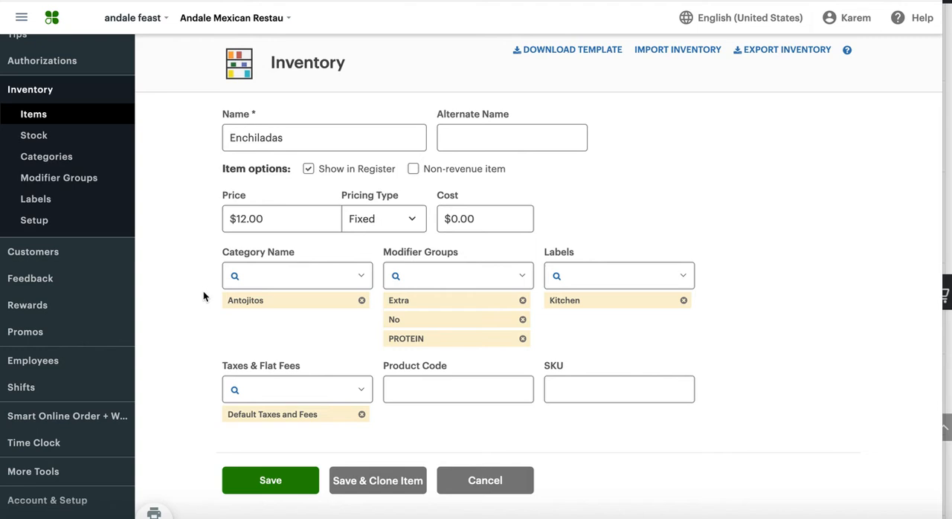
drag(306, 140, 218, 134)
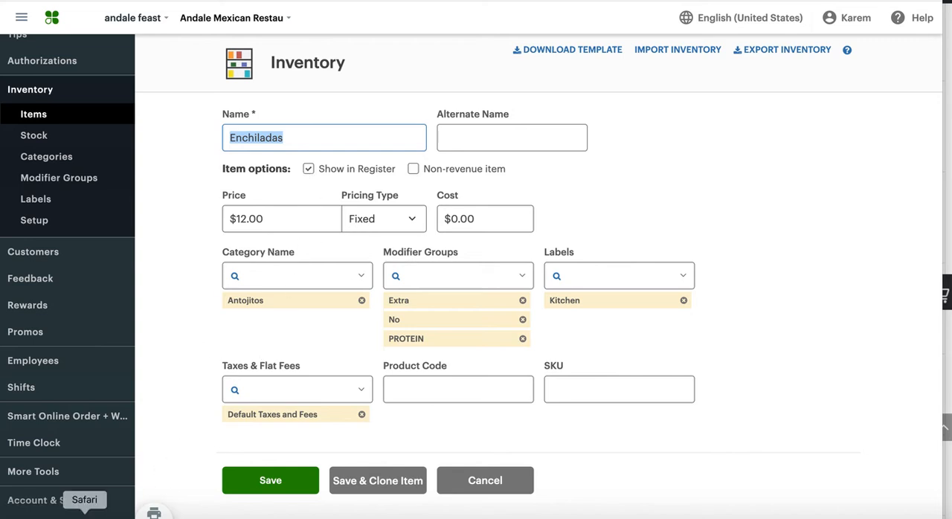
Step: Switch to the Smart Online Order settings in Safari and open the manual sync options for the inventory
click(84, 512)
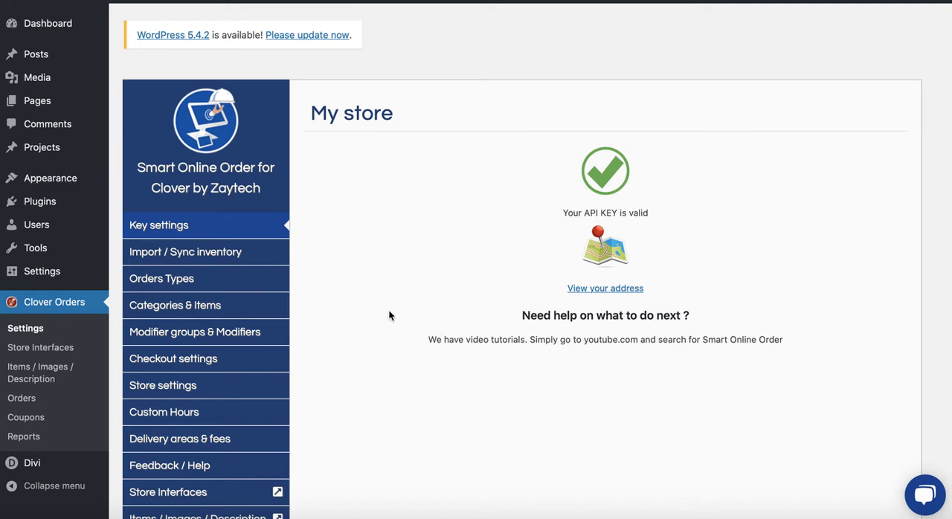
scroll(388, 315, down, 1)
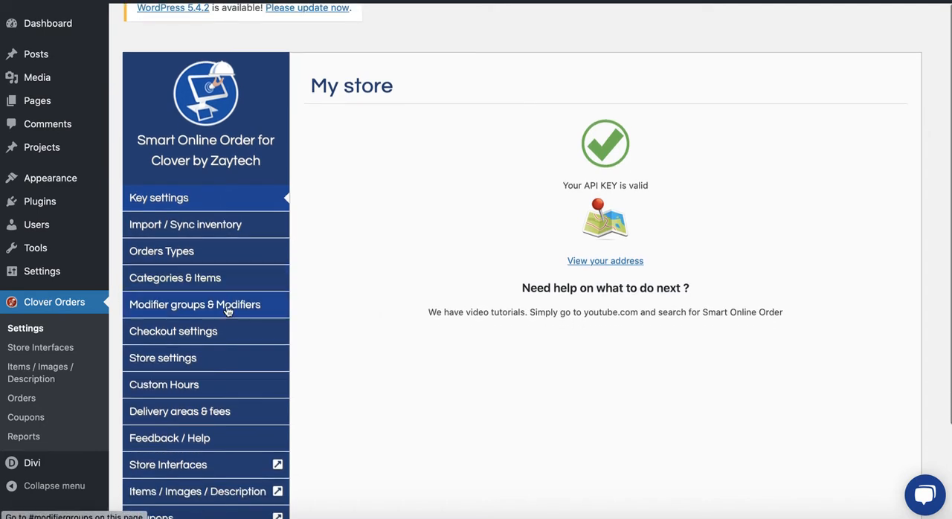
click(202, 232)
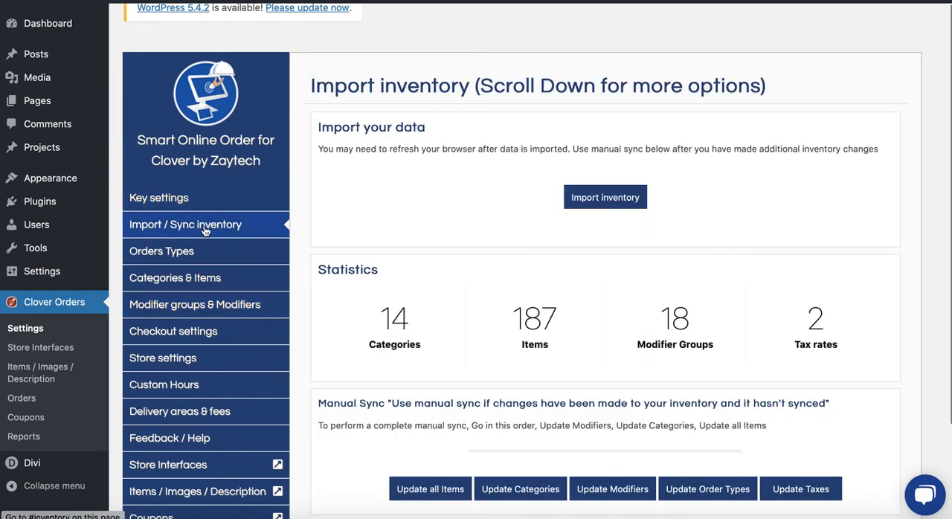
scroll(476, 313, down, 2)
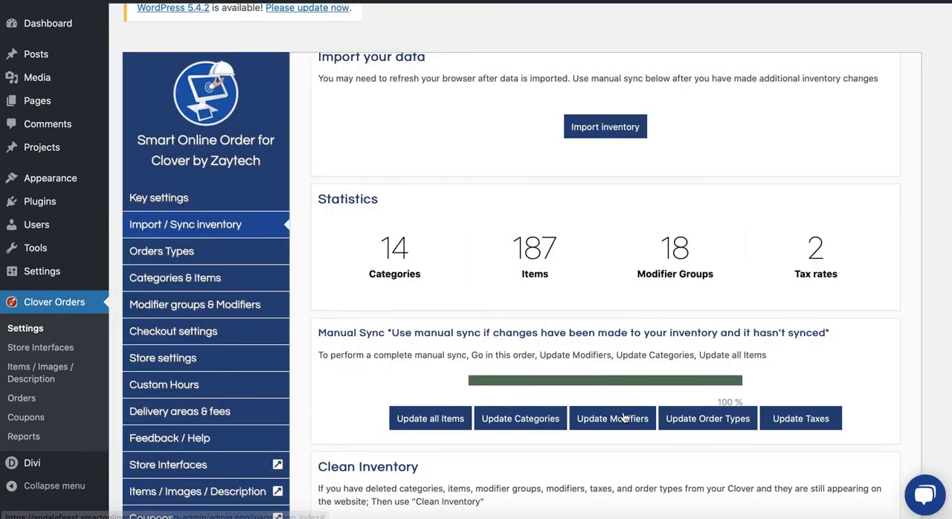
Step: Run a complete manual inventory sync in the order modifiers, categories, all items
click(623, 418)
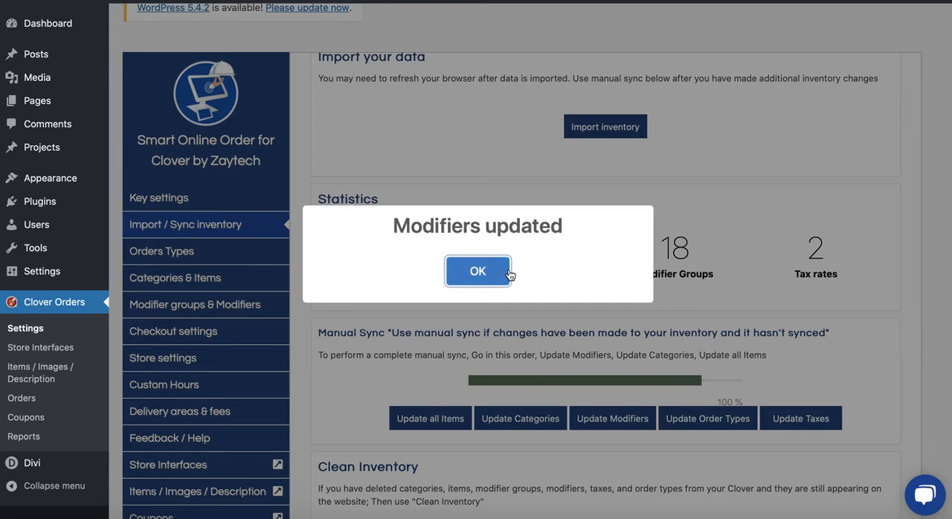
click(504, 278)
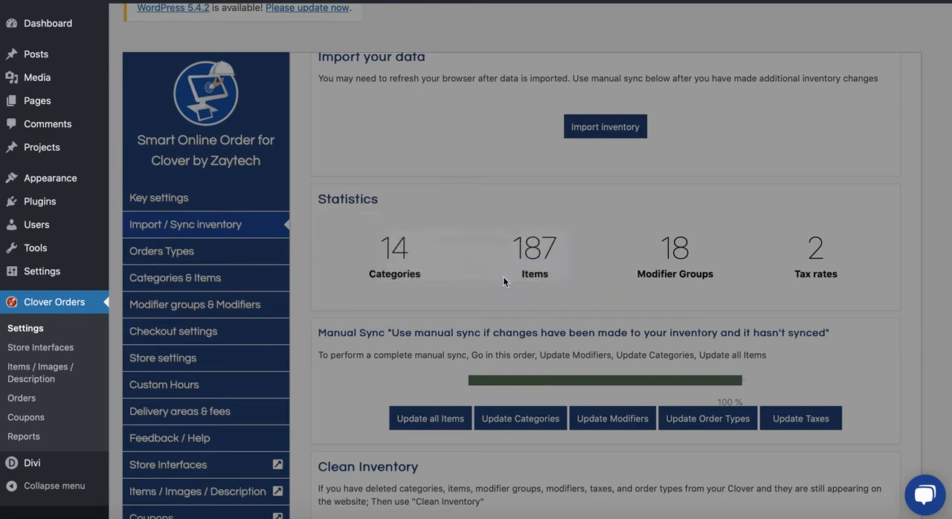
click(510, 416)
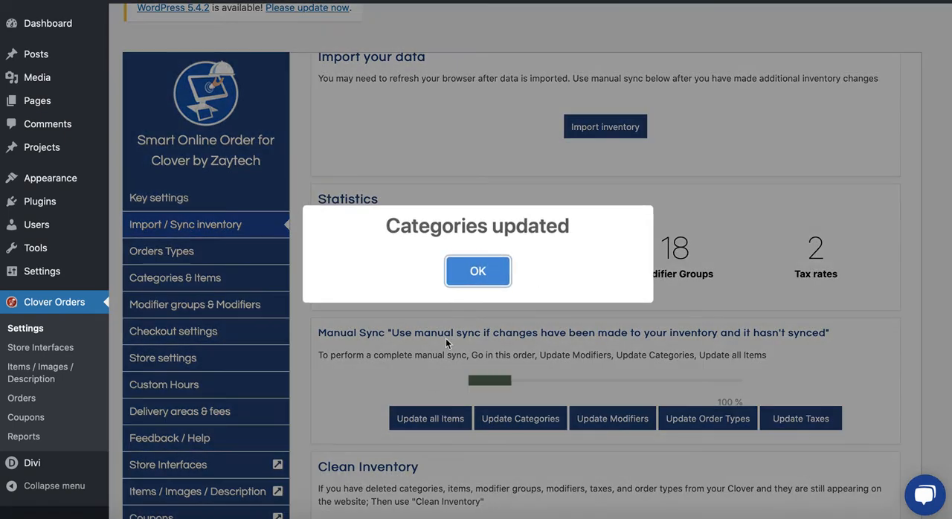
click(469, 269)
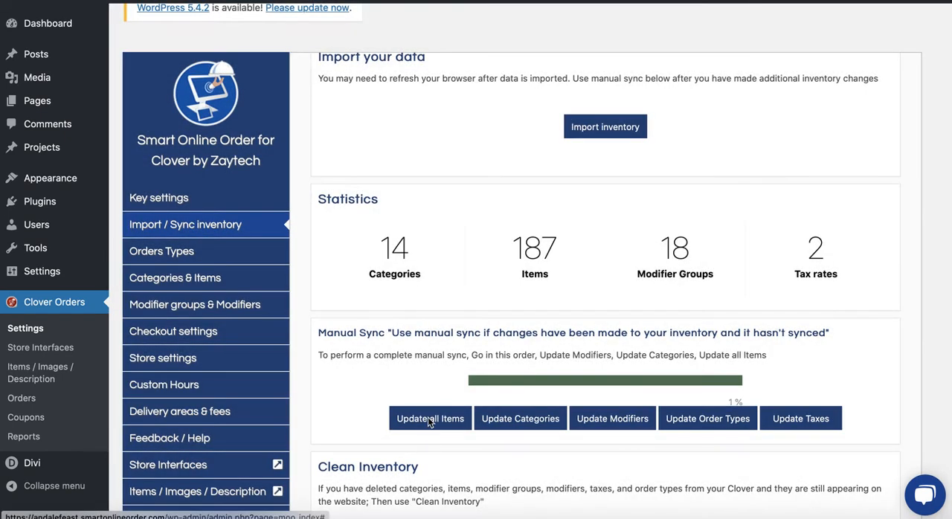
click(429, 419)
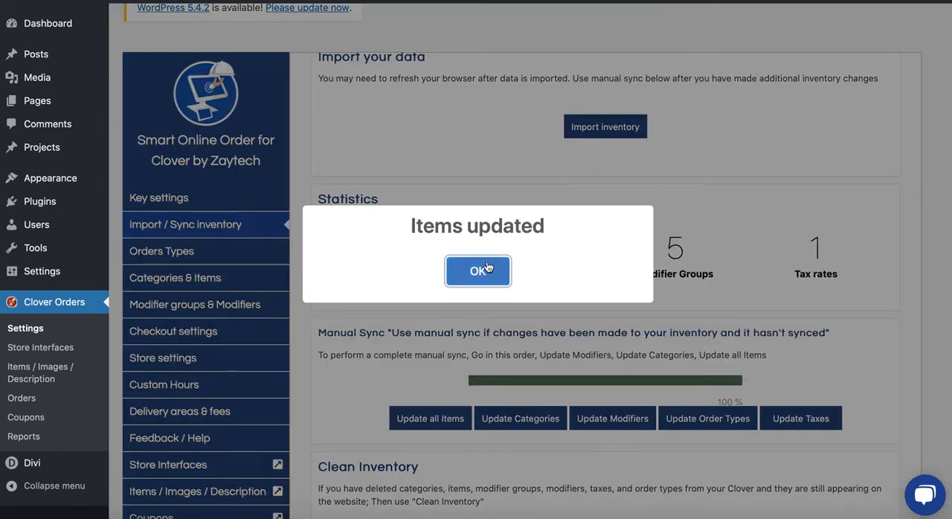
click(488, 269)
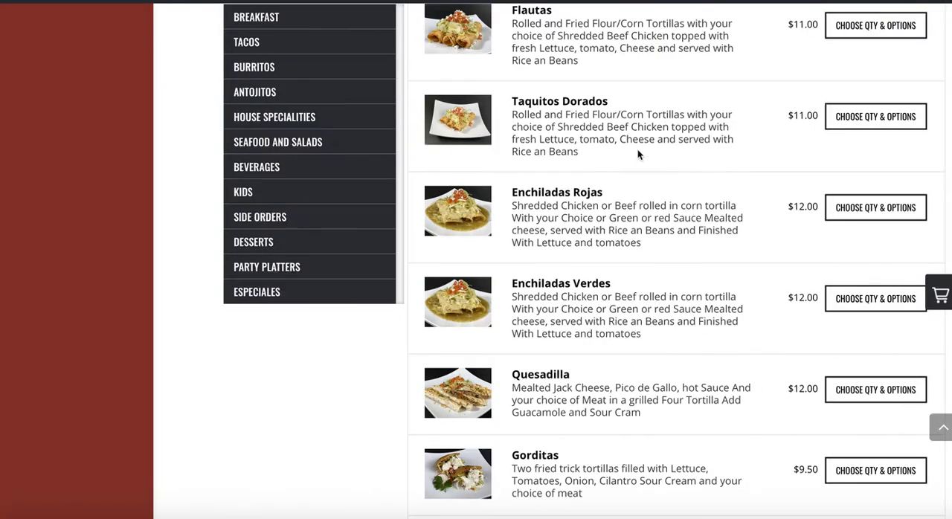
Step: Reload the restaurant's Order Online page and look through the refreshed menu items
scroll(546, 232, up, 2)
key(super+r)
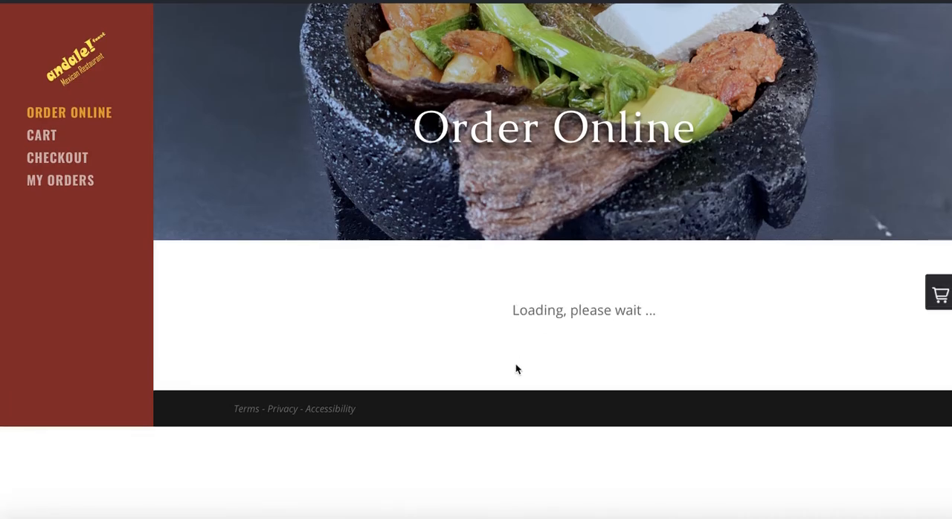
scroll(459, 325, down, 3)
scroll(459, 325, down, 3)
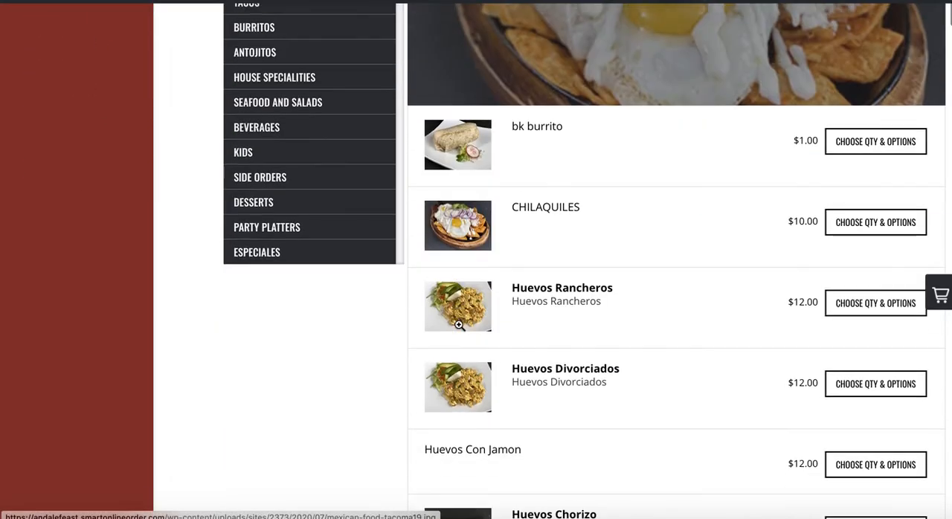
scroll(465, 282, down, 3)
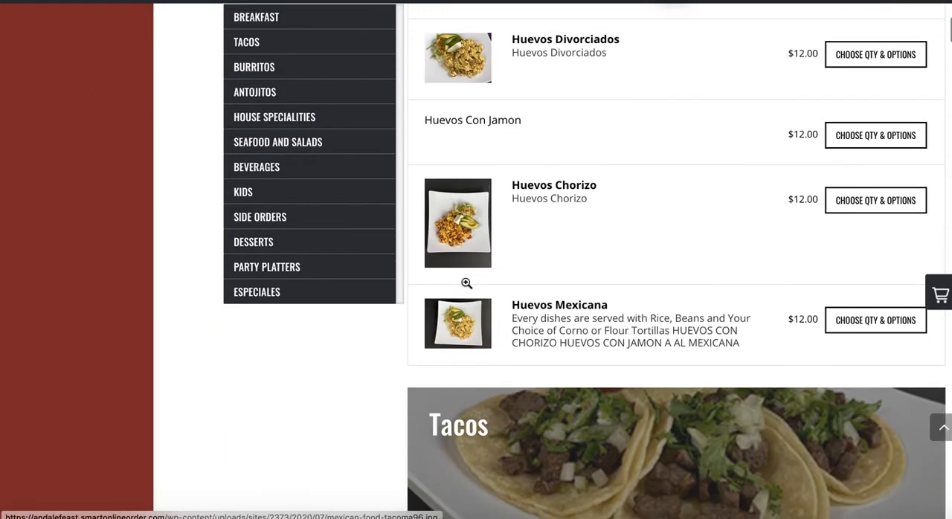
scroll(466, 284, up, 2)
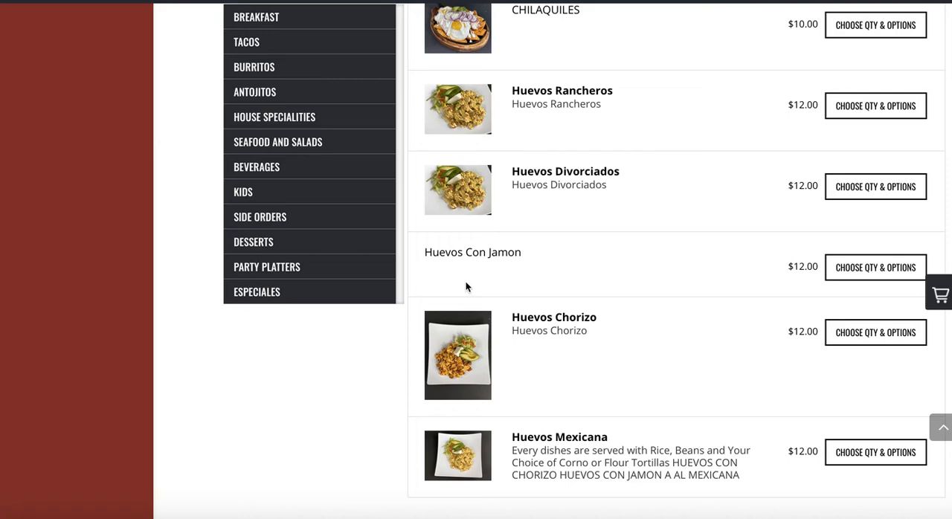
scroll(466, 286, down, 1)
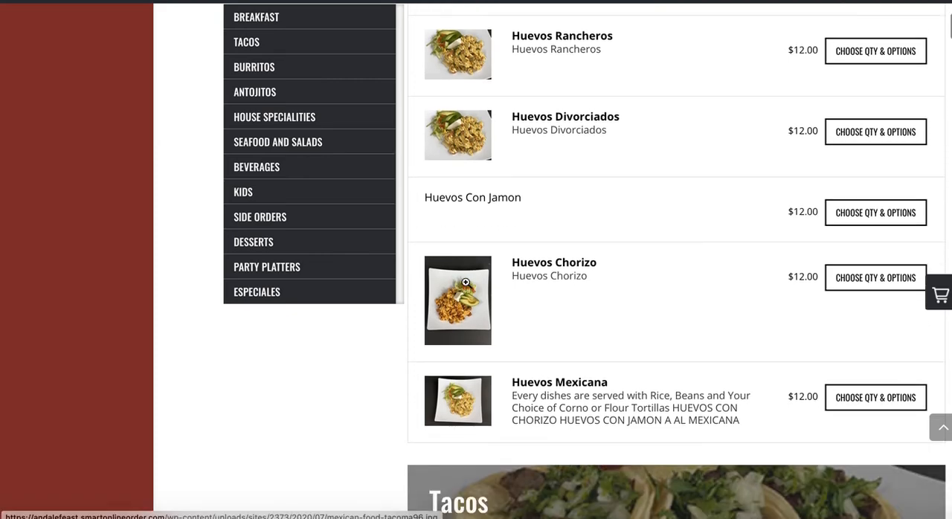
scroll(506, 366, down, 8)
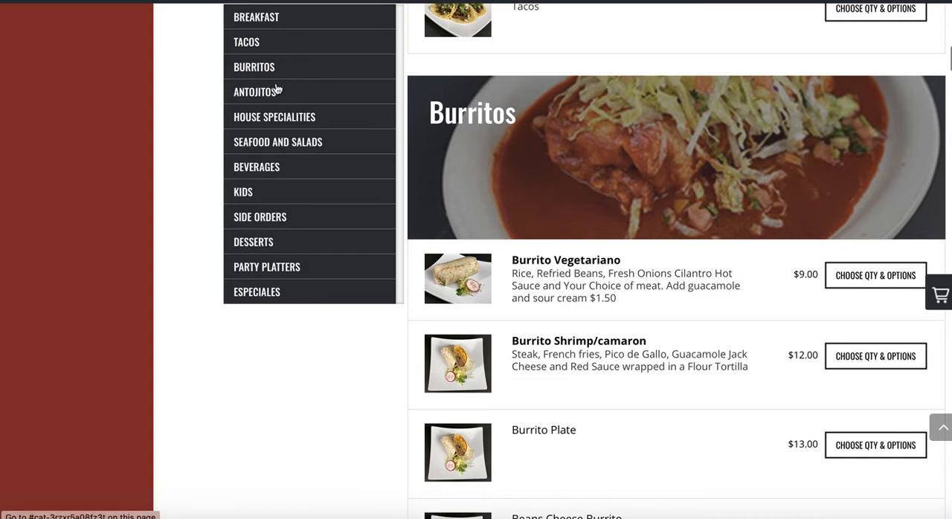
Step: Compare the Enchiladas entry in the online menu's Antojitos section with the Enchiladas item in the Clover inventory
click(274, 96)
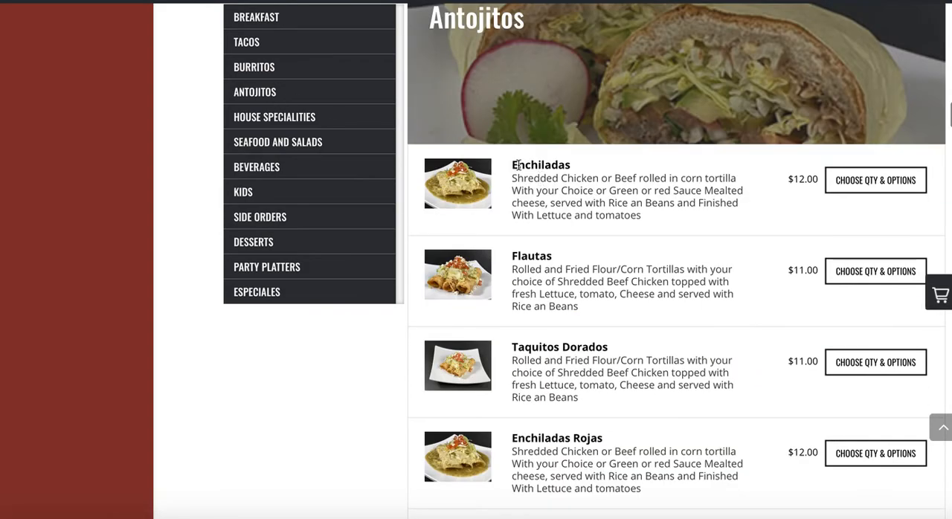
drag(519, 166, 590, 166)
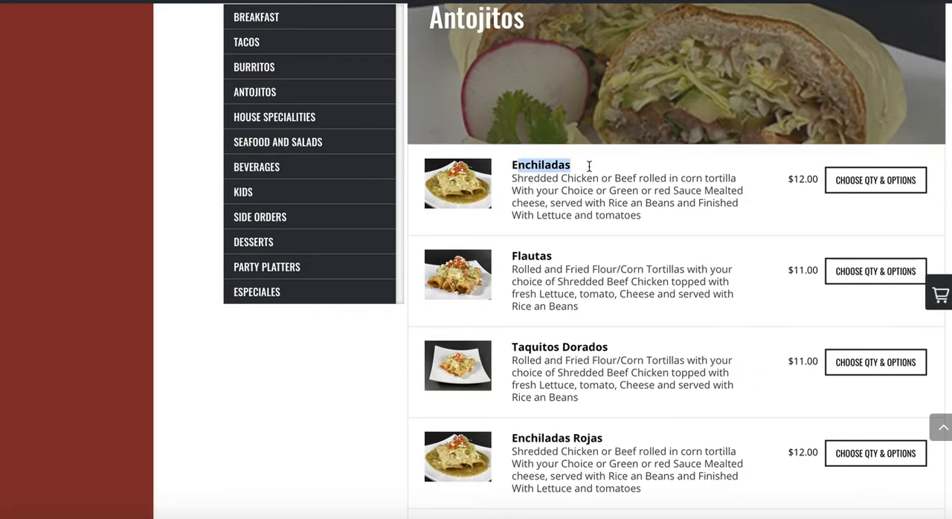
scroll(580, 264, down, 1)
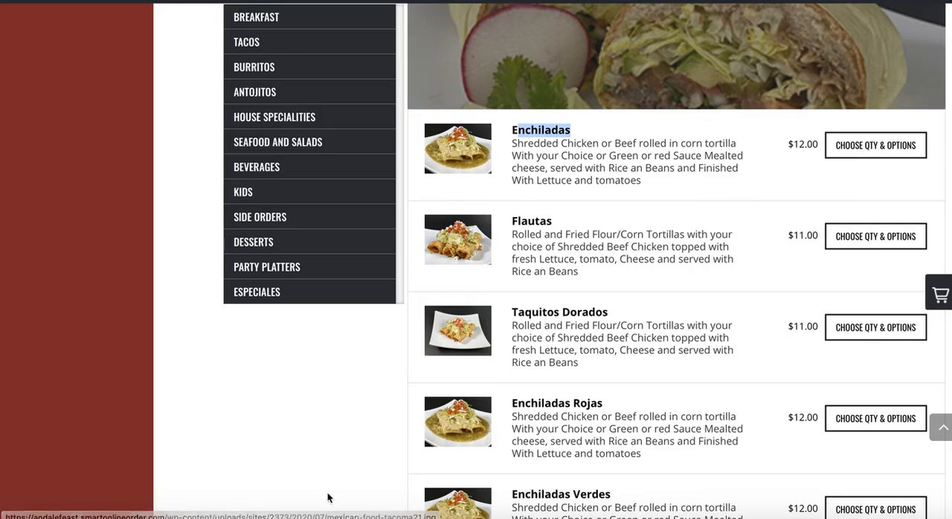
click(334, 518)
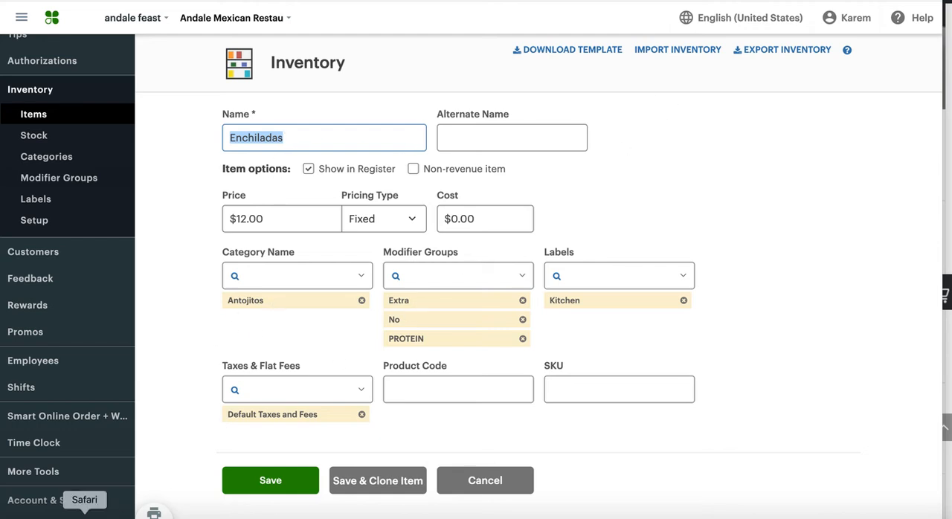
click(85, 516)
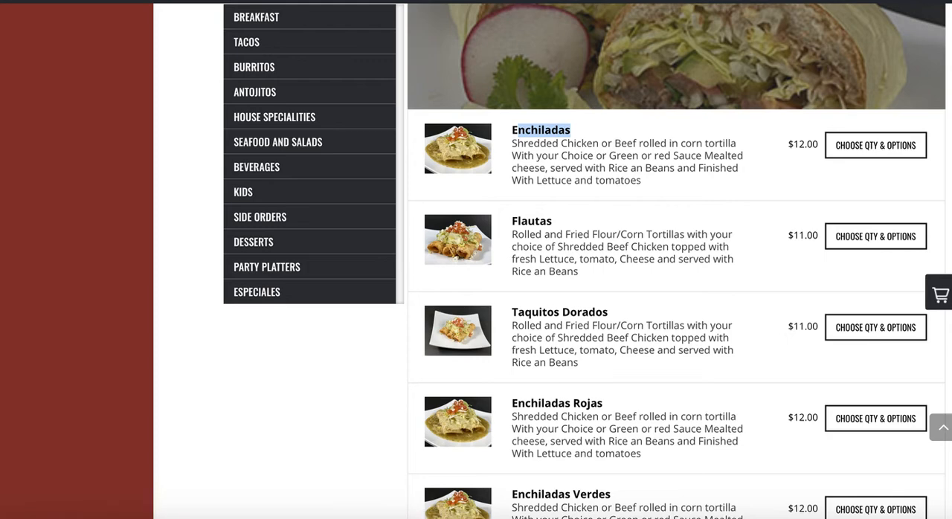
Step: Return to the Import / Sync inventory settings of Smart Online Order and launch the Clean Inventory wizard
click(738, 2)
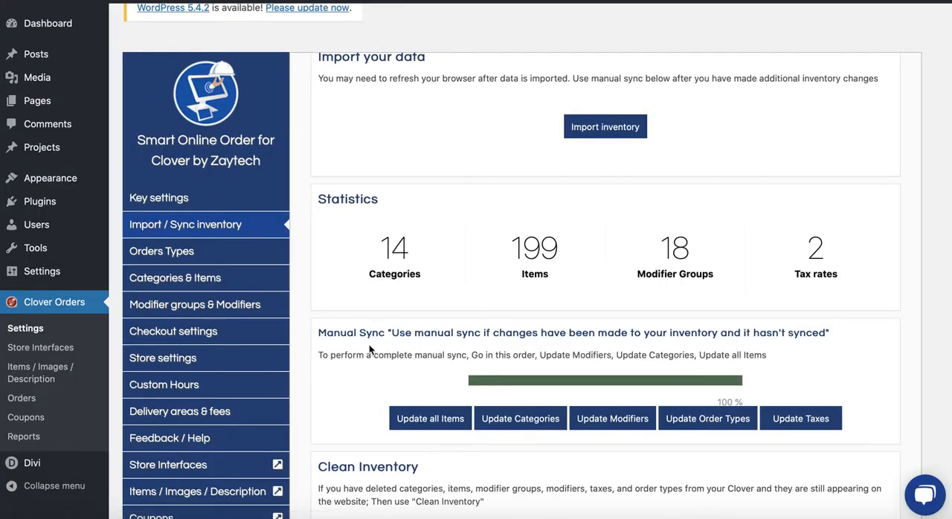
scroll(369, 349, down, 1)
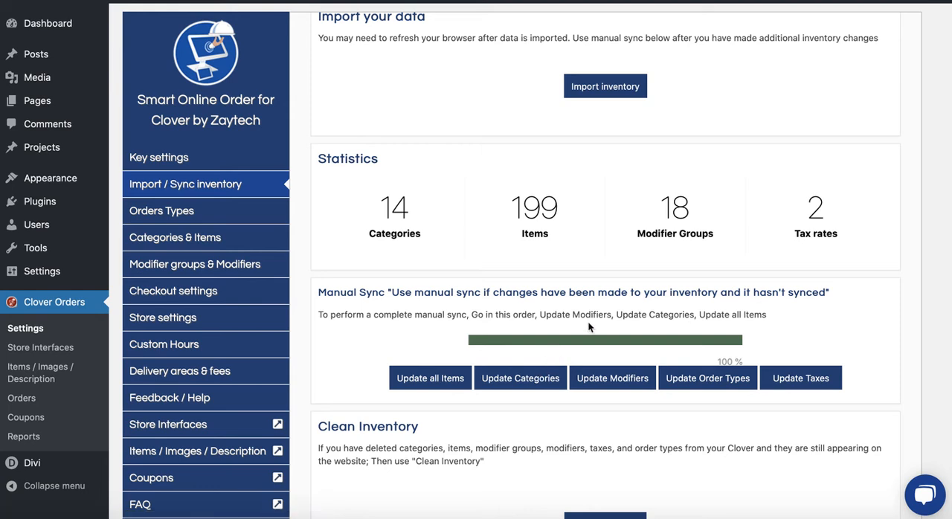
scroll(587, 321, down, 3)
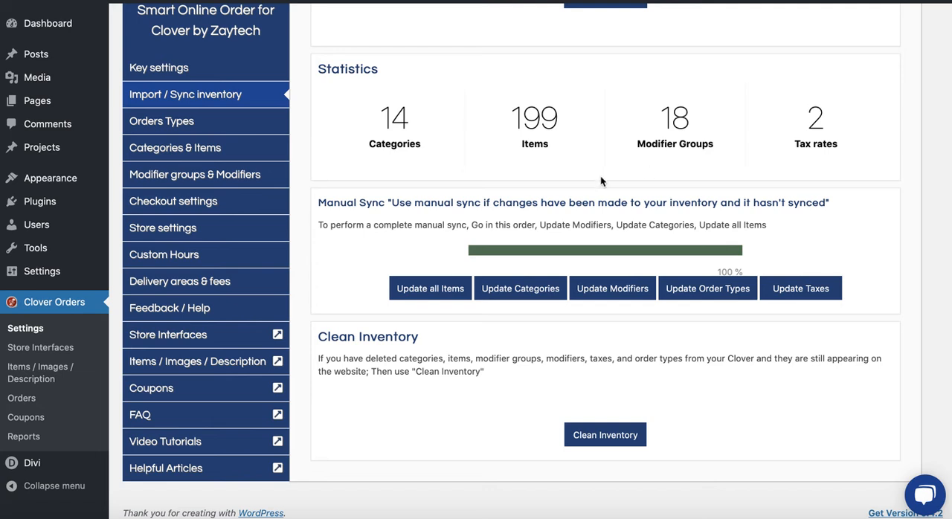
click(604, 439)
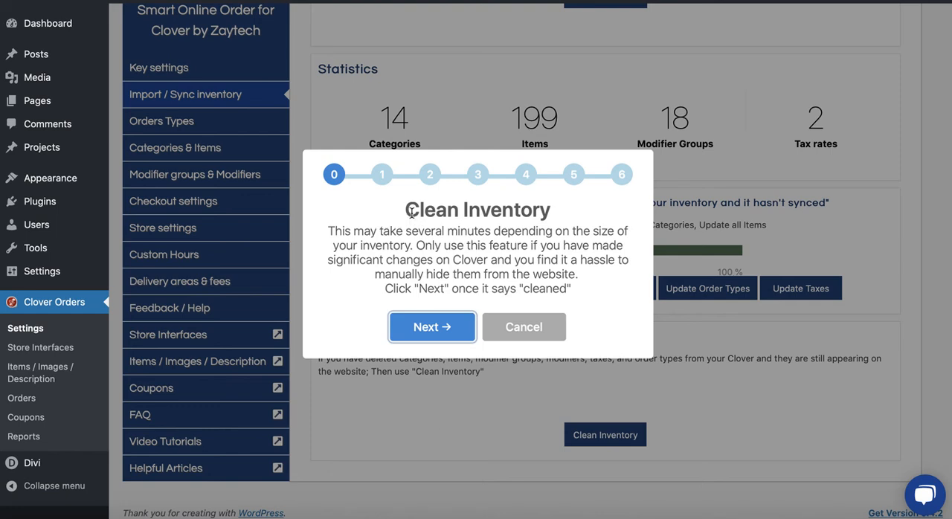
drag(407, 212, 486, 211)
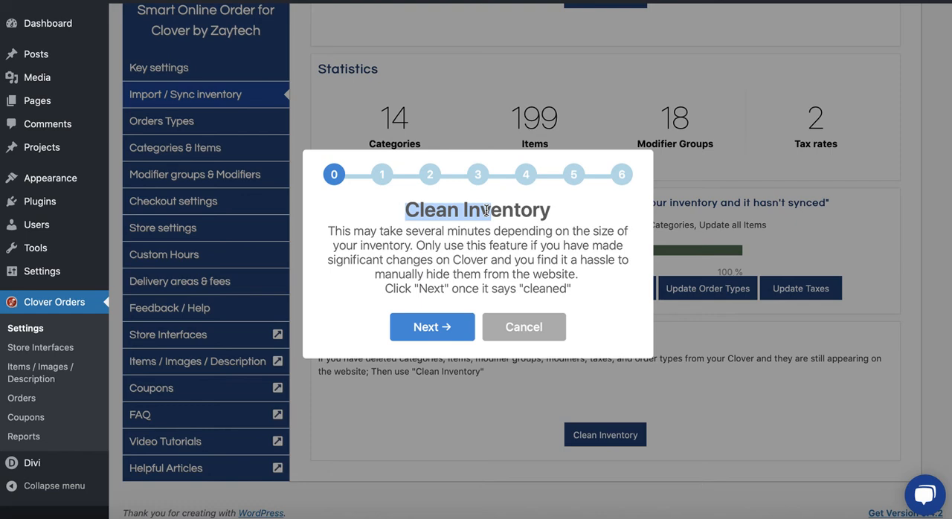
Step: Clean out old order types and tax rates that were deleted from Clover in the Clean Inventory wizard
click(439, 328)
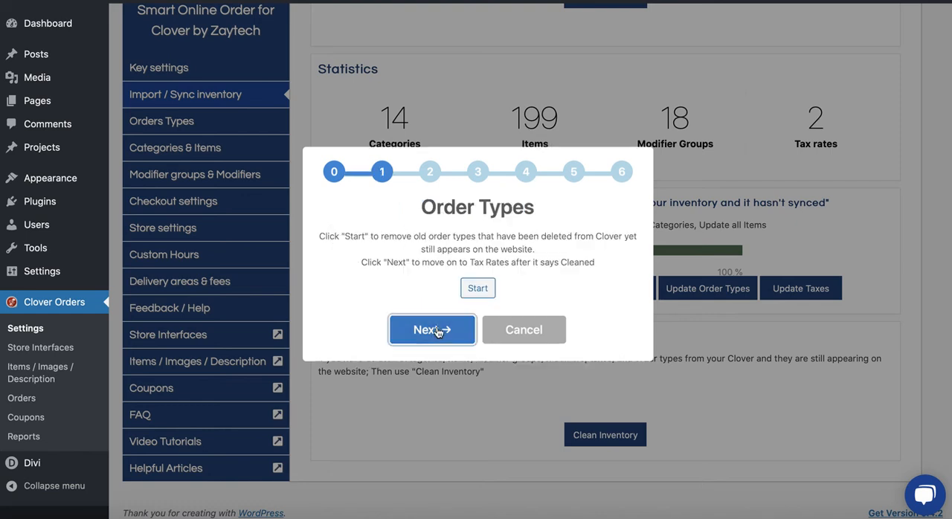
click(476, 290)
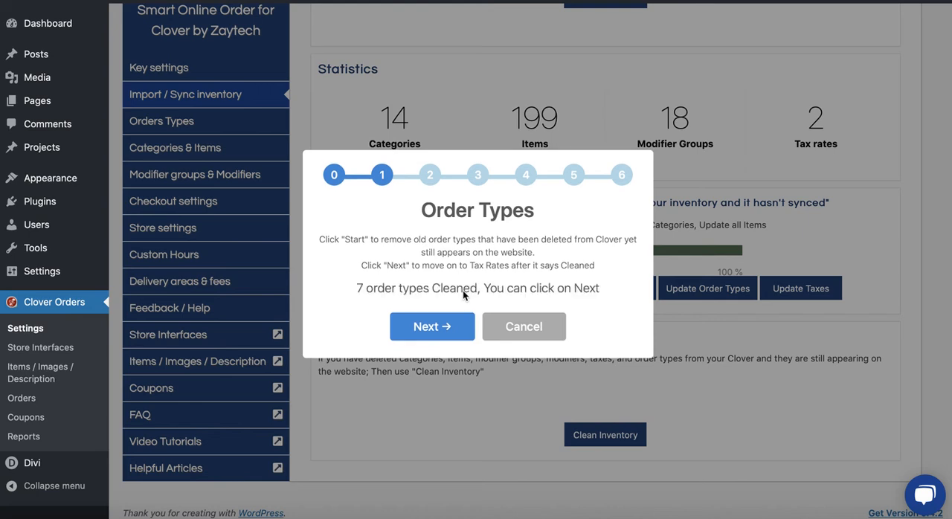
double_click(437, 288)
click(451, 324)
click(478, 289)
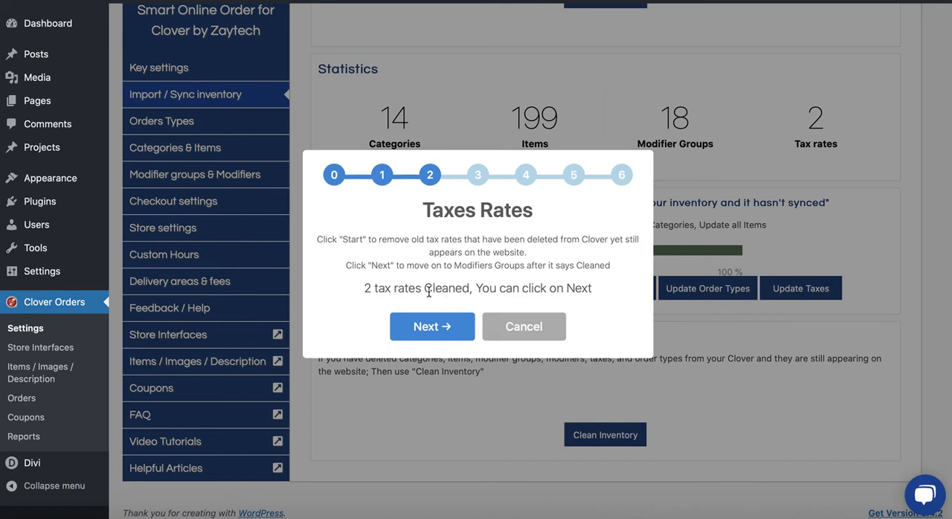
drag(427, 289, 473, 290)
Step: Clean out old modifier groups and modifiers deleted from Clover, and finish the Clean Inventory wizard
click(447, 328)
click(476, 288)
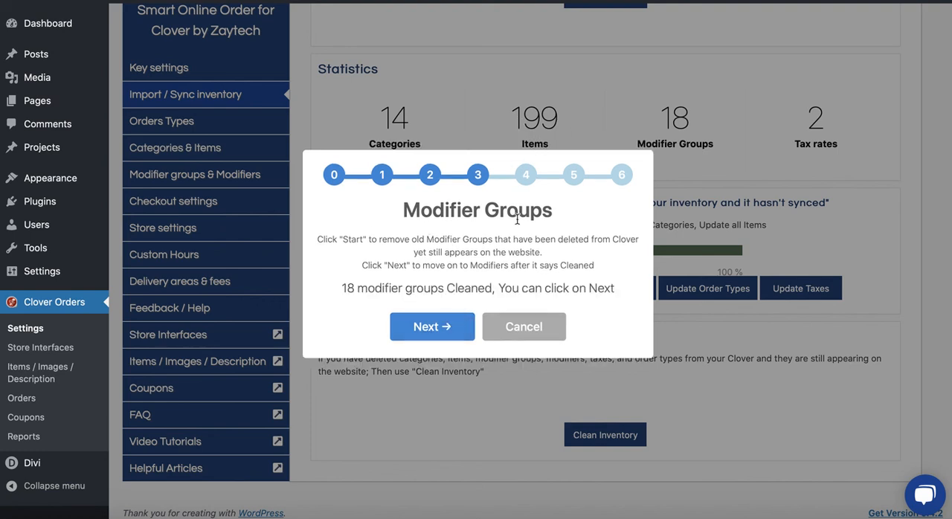
click(444, 326)
click(478, 288)
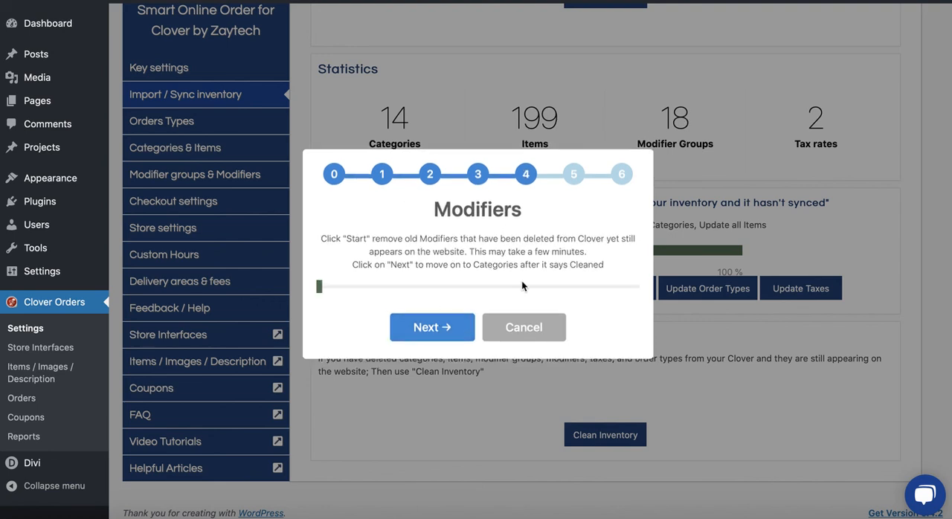
drag(435, 210, 519, 213)
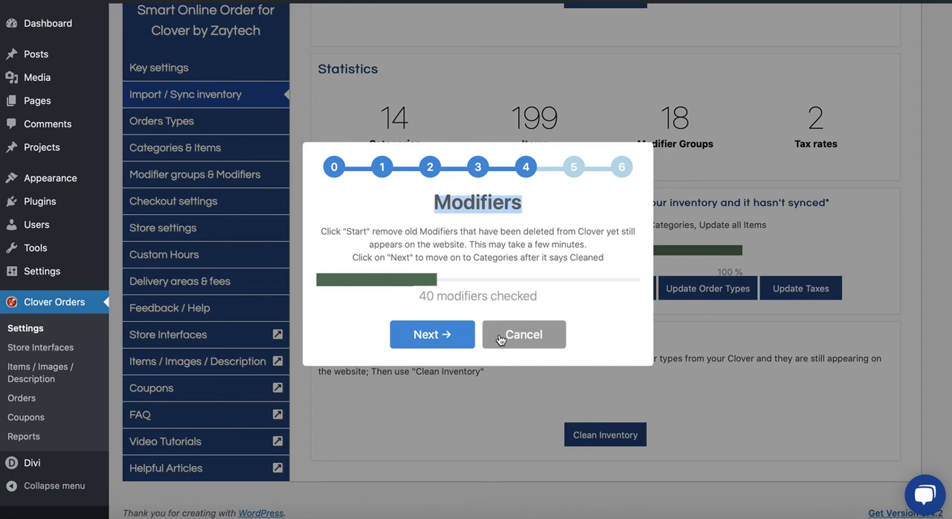
click(476, 301)
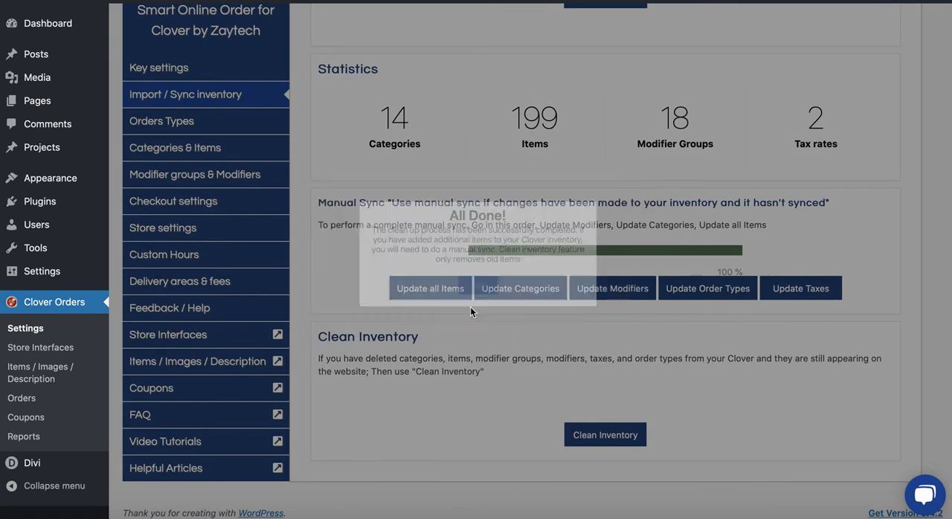